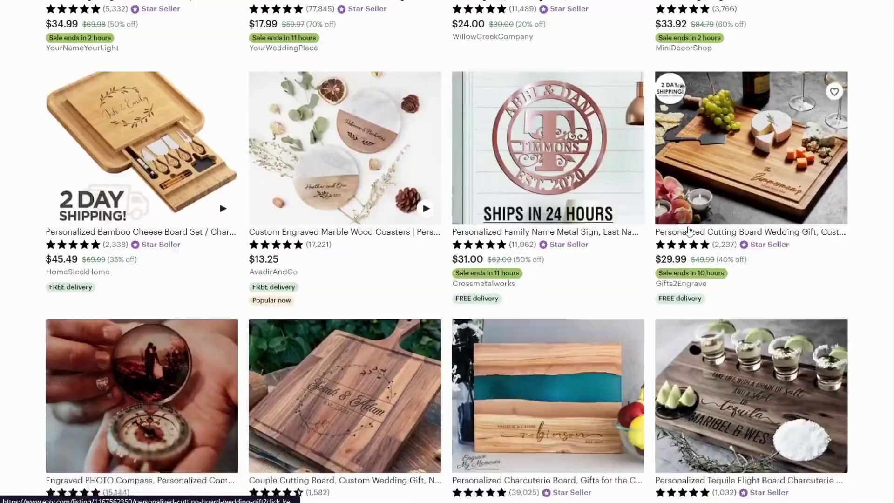
Step: Browse the Etsy listings for personalized wedding gifts and printable bachelorette and bridal shower games
scroll(19, 274, down, 13)
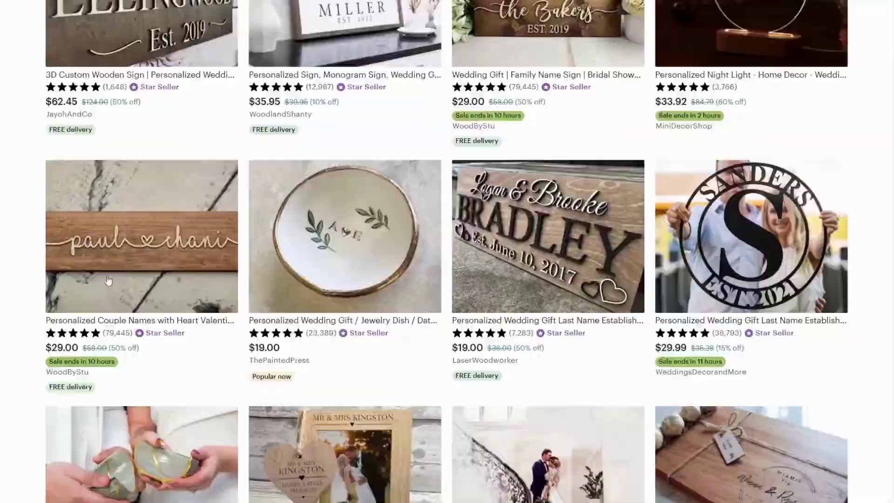
scroll(32, 270, down, 10)
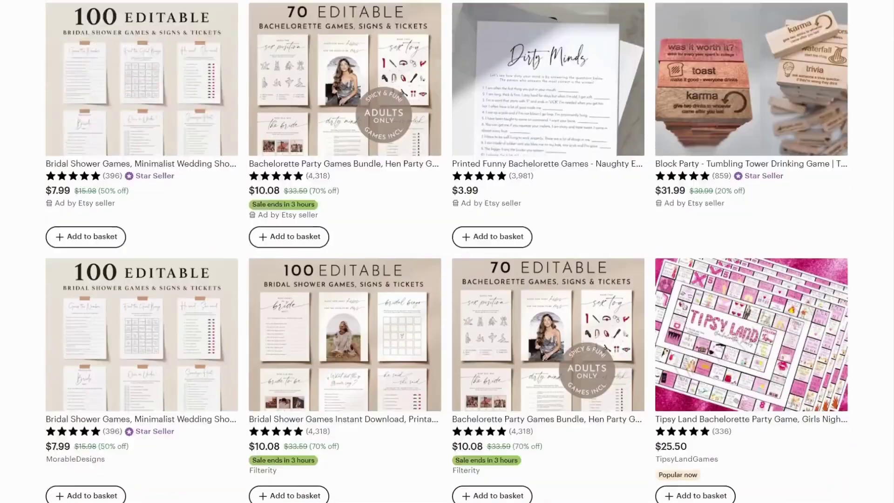
scroll(746, 285, down, 2)
scroll(279, 223, down, 5)
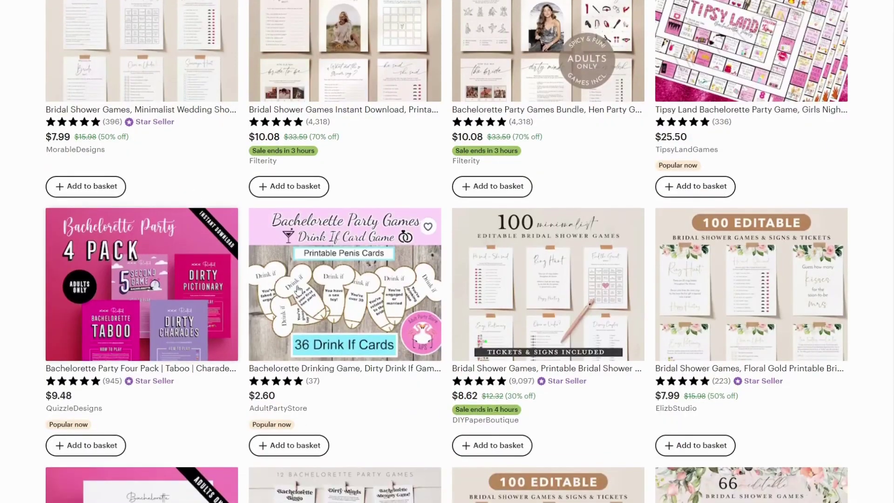
scroll(718, 278, down, 4)
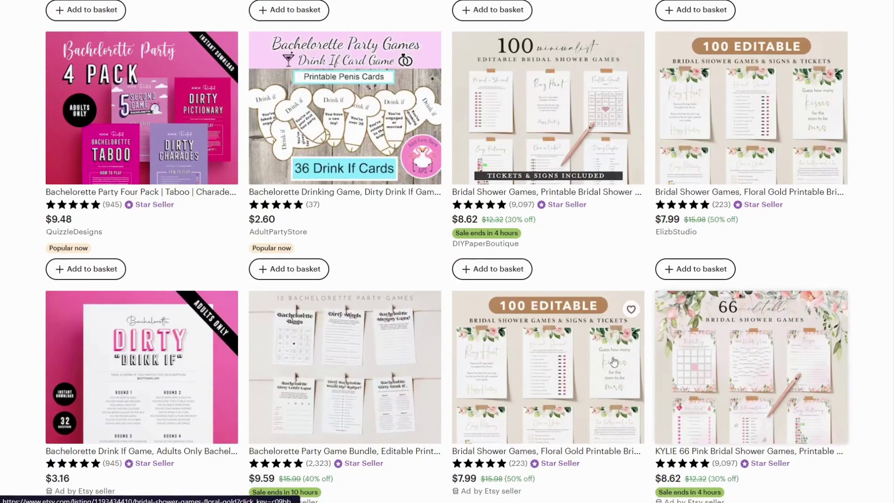
scroll(271, 348, down, 5)
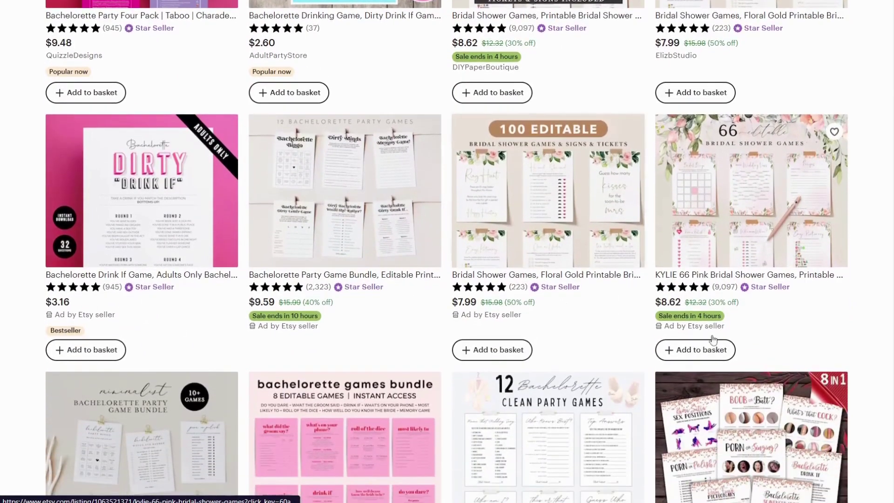
scroll(745, 289, down, 5)
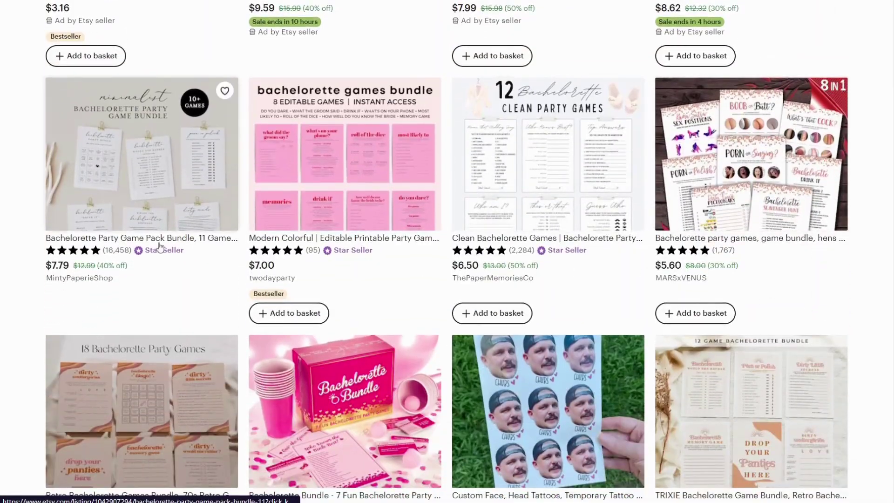
scroll(503, 335, down, 8)
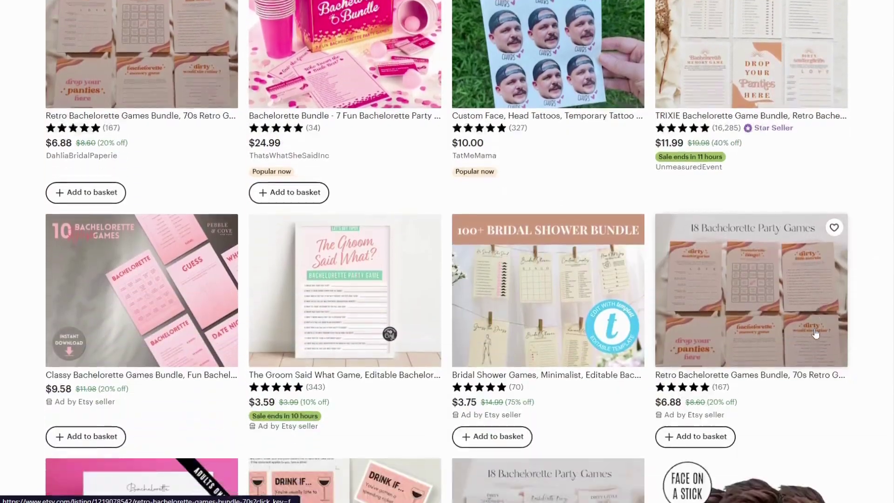
scroll(838, 340, down, 2)
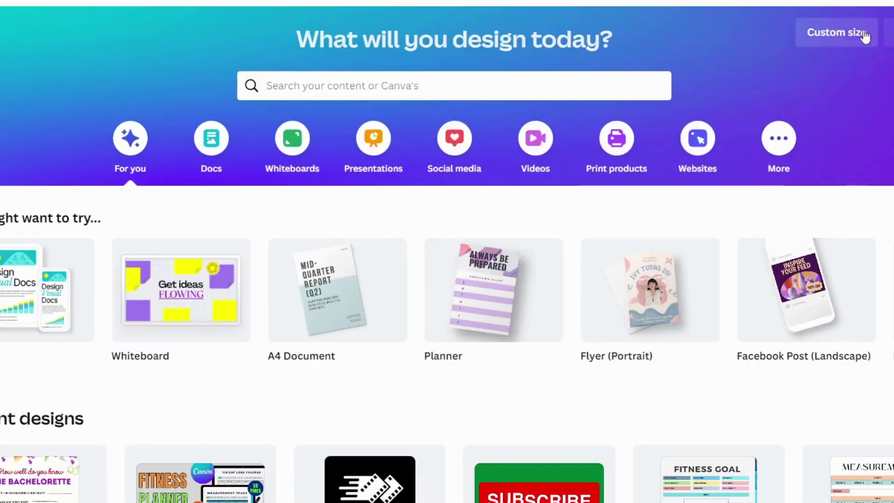
Step: Switch to Canva, create a Planner design of 8.5 × 11 in and name it "BAchelorette Game"
click(864, 36)
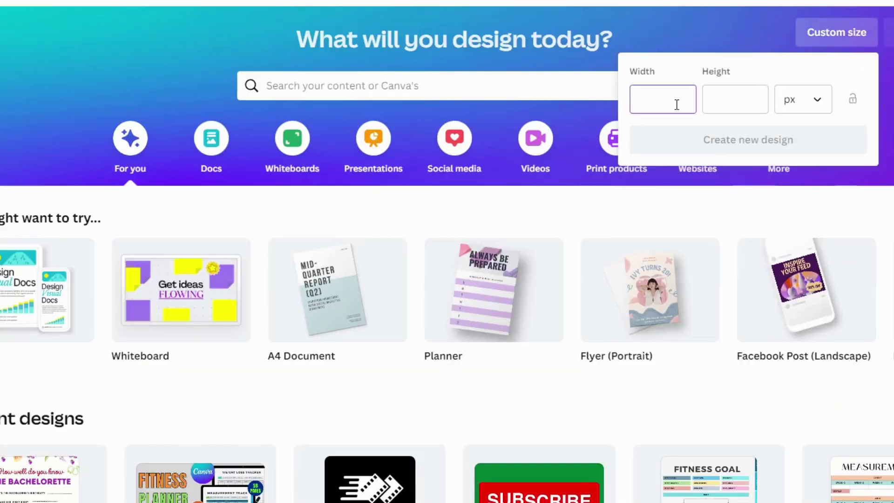
text(8.5)
click(729, 99)
text(11)
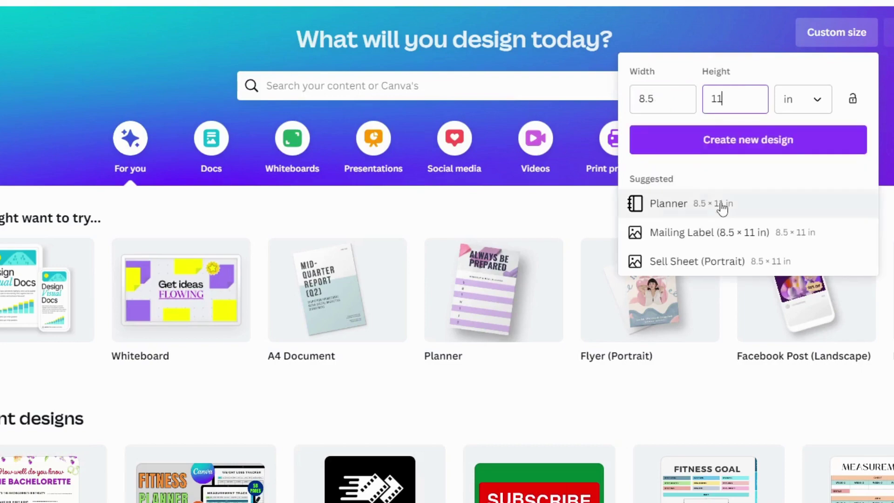
click(671, 205)
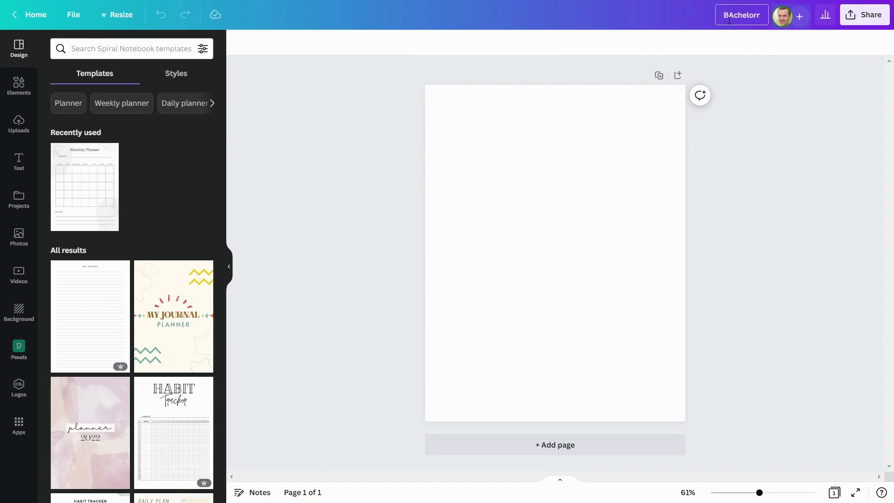
click(812, 254)
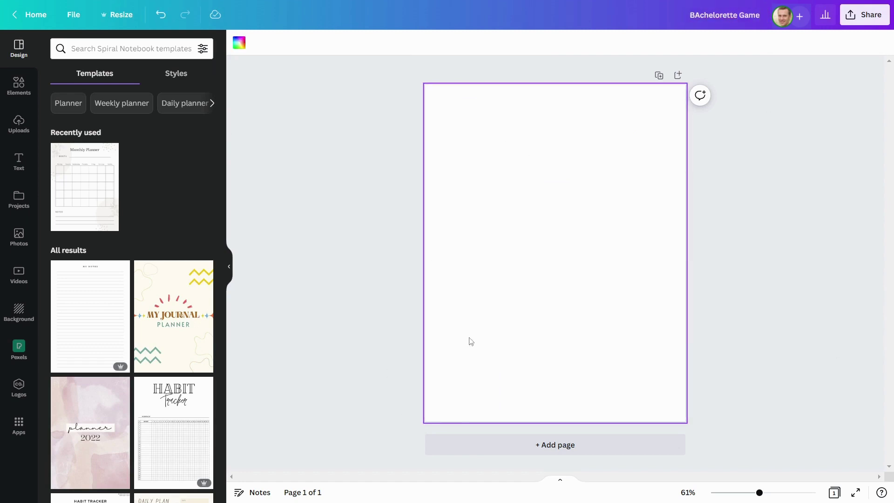
click(345, 195)
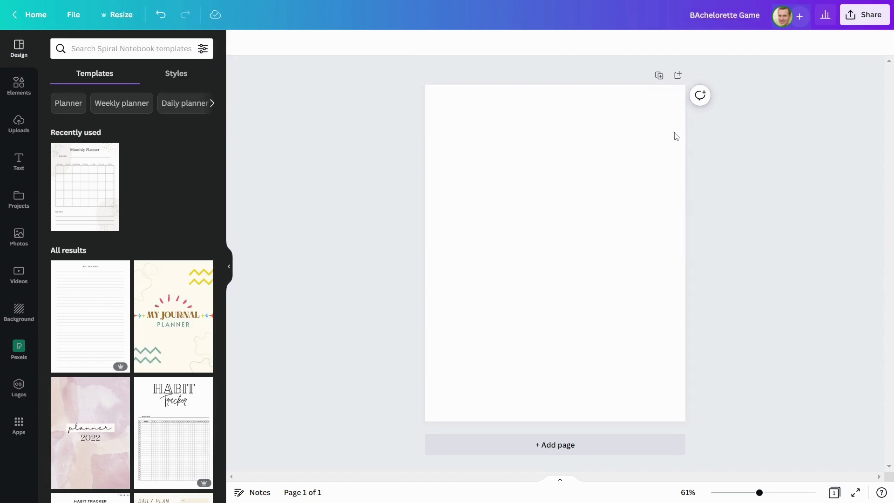
Step: Search the elements for "floral border" and look through all matching graphics
click(18, 86)
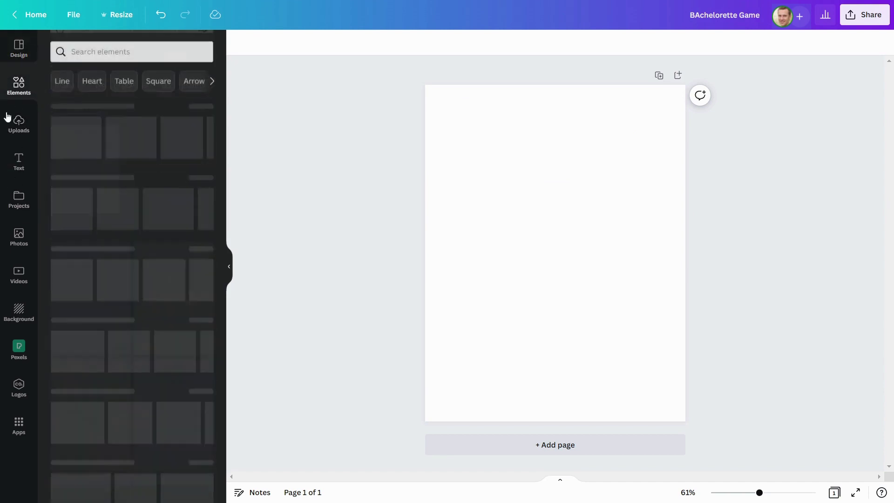
click(128, 46)
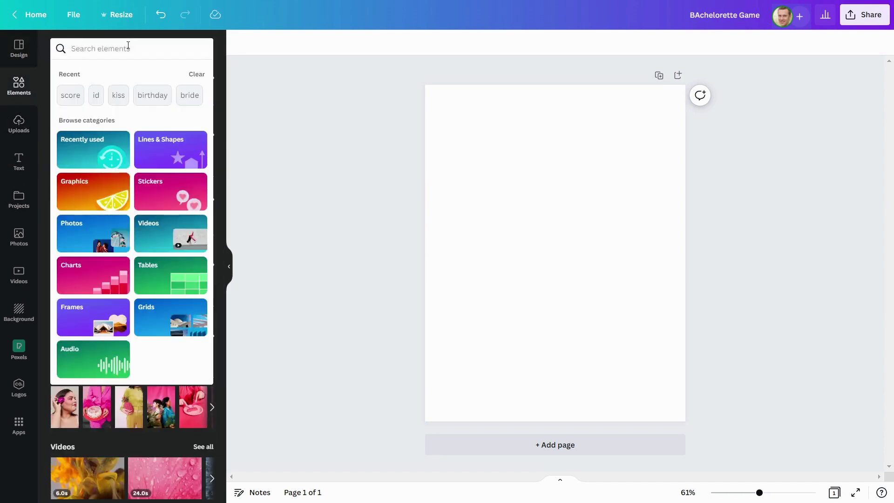
text(floral border)
key(Return)
click(203, 129)
scroll(124, 333, down, 4)
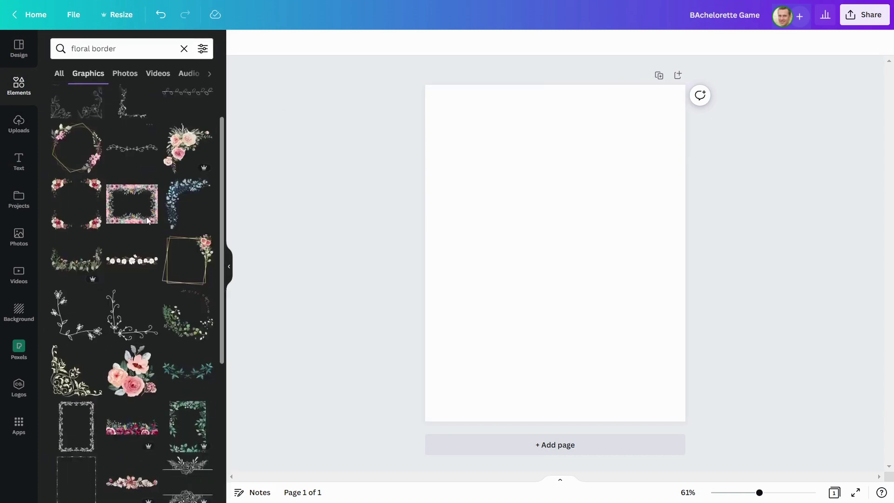
scroll(123, 333, down, 5)
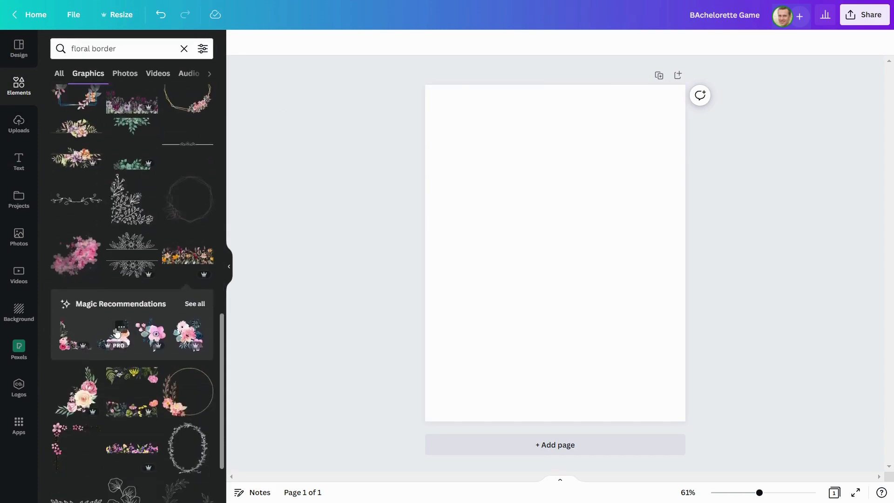
Step: Add a colorful wildflower border graphic and enlarge it to span the full width of the page's lower edge
click(107, 407)
drag(487, 274, 521, 404)
drag(624, 425, 706, 440)
Step: Place a copy of the floral border along the page's upper edge, flip it vertically and align it horizontally
click(681, 364)
drag(580, 409, 574, 88)
click(322, 44)
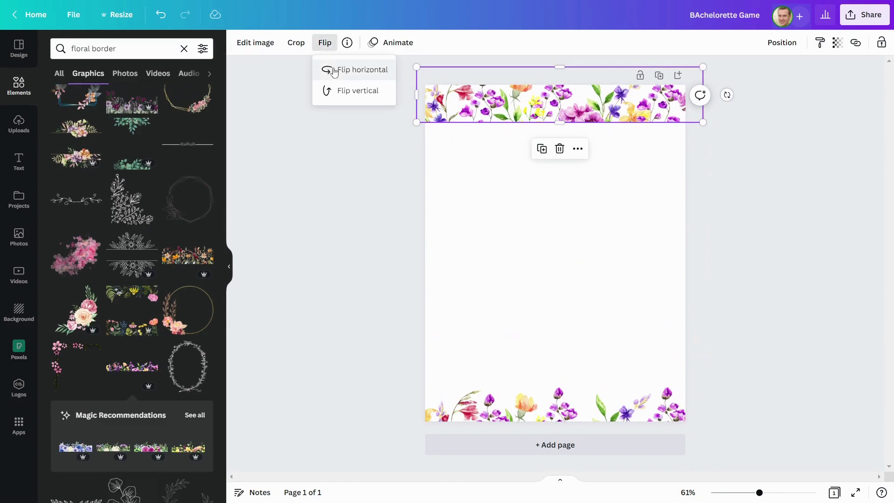
click(347, 92)
drag(577, 102, 545, 102)
click(497, 289)
click(557, 408)
click(695, 330)
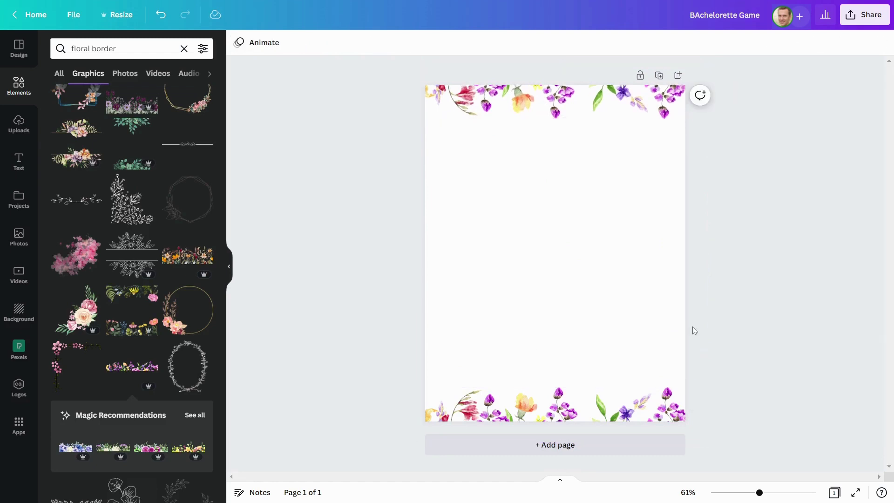
Step: Add a heading reading "how well do you know", shrink it to size 42.8 and place it below the upper floral border
click(34, 166)
click(132, 127)
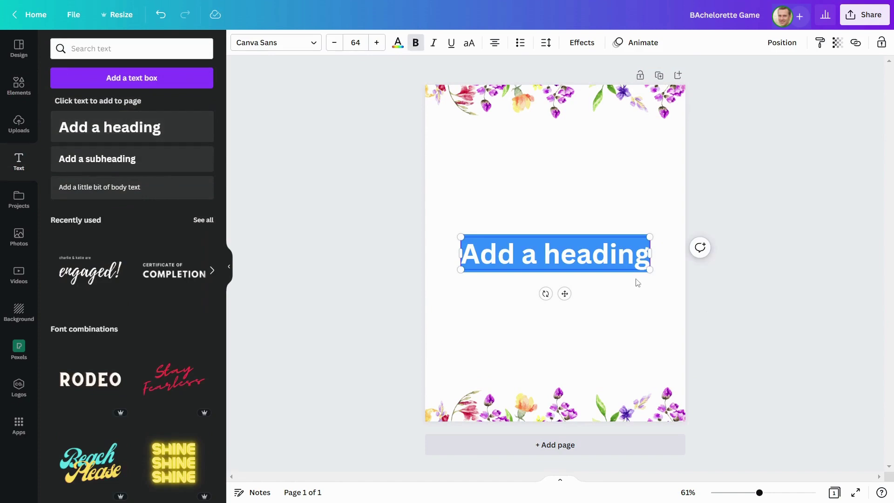
text(how well do you kno)
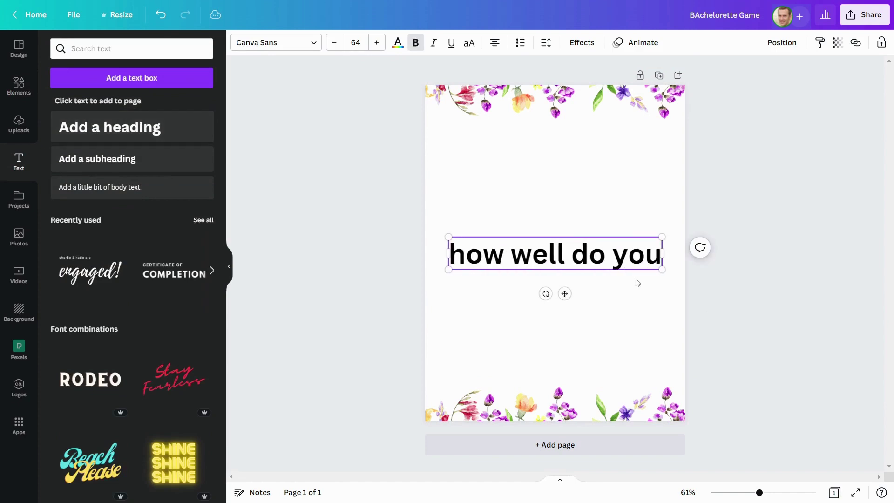
drag(685, 307, 659, 261)
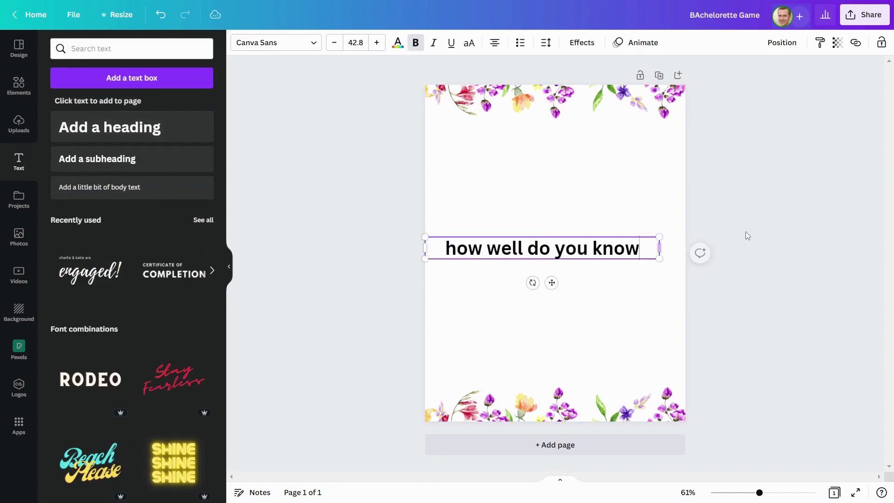
drag(552, 283, 565, 189)
Step: Set the heading in non-bold Intro Script at about size 50.3 and center it just under the upper flowers
click(295, 46)
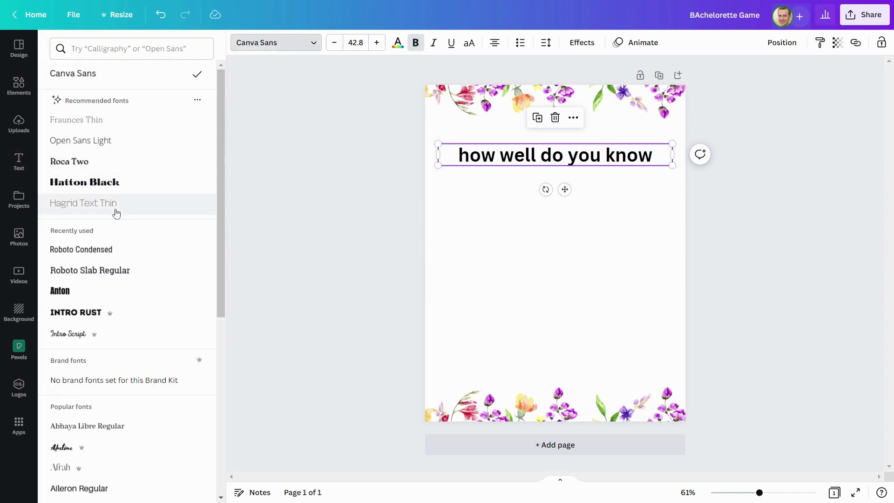
scroll(119, 228, down, 1)
scroll(125, 256, down, 1)
click(122, 222)
key(Escape)
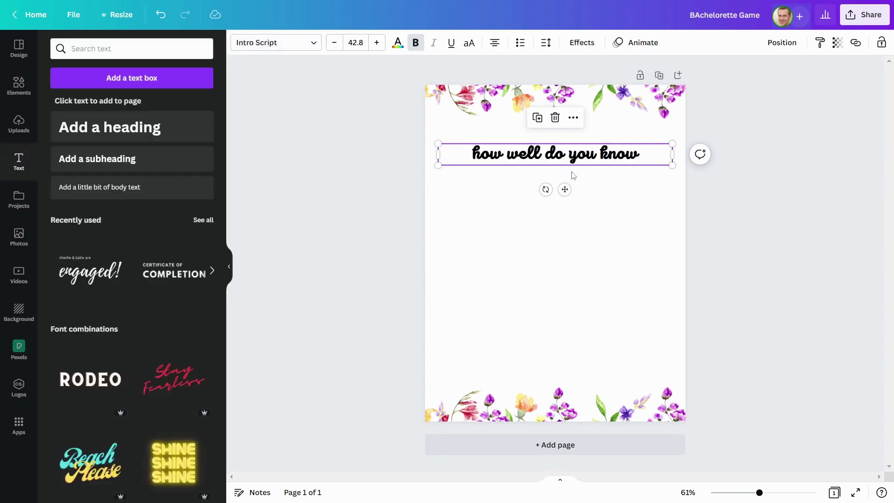
drag(580, 145, 580, 139)
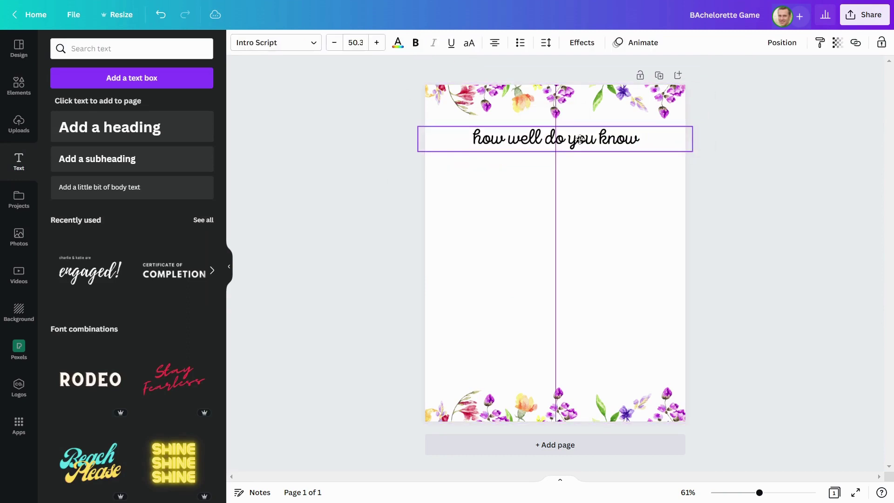
Step: Color the "how well do you know" heading dark red, sampled from a red flower in the upper border
click(399, 43)
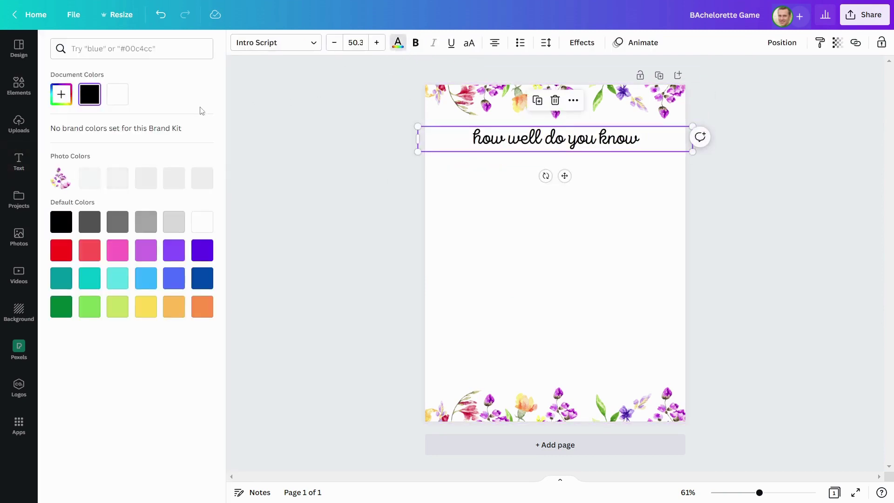
click(61, 94)
click(188, 203)
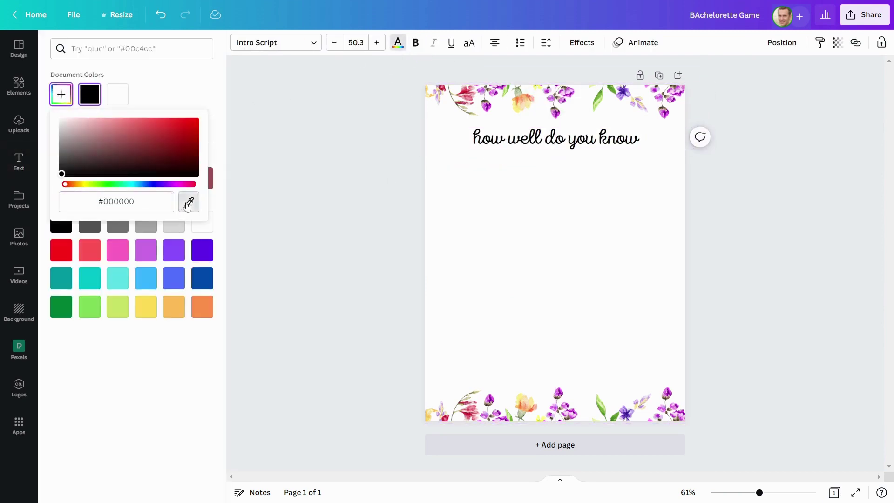
click(465, 93)
click(748, 195)
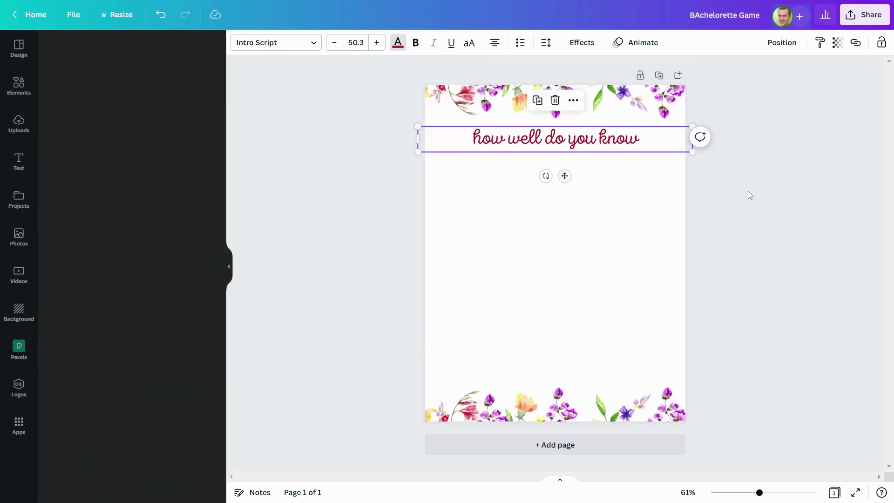
Step: Nudge the heading up and slightly shrink both floral borders, keeping them against the page's upper and lower edges
click(519, 144)
drag(519, 145, 519, 142)
click(563, 100)
drag(707, 117, 694, 114)
drag(708, 386, 693, 389)
drag(624, 410, 628, 417)
click(363, 116)
Step: Place a copy of the heading directly below it, change its text to "the bachelorette" and narrow its text box
drag(554, 139, 551, 166)
click(552, 136)
double_click(552, 166)
key(ctrl+a)
text(the)
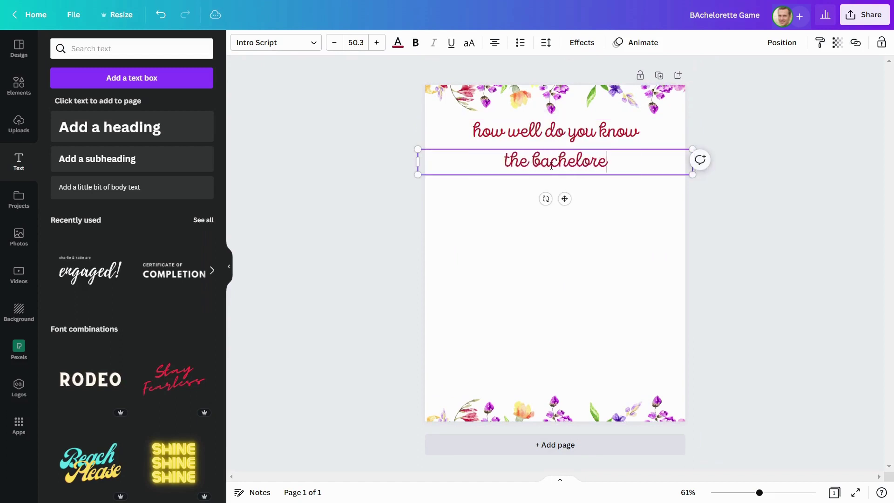
drag(416, 168, 546, 161)
Step: Set "the bachelorette" in Intro Rust, widen its box to fit one line and center it closely under the first line
click(309, 43)
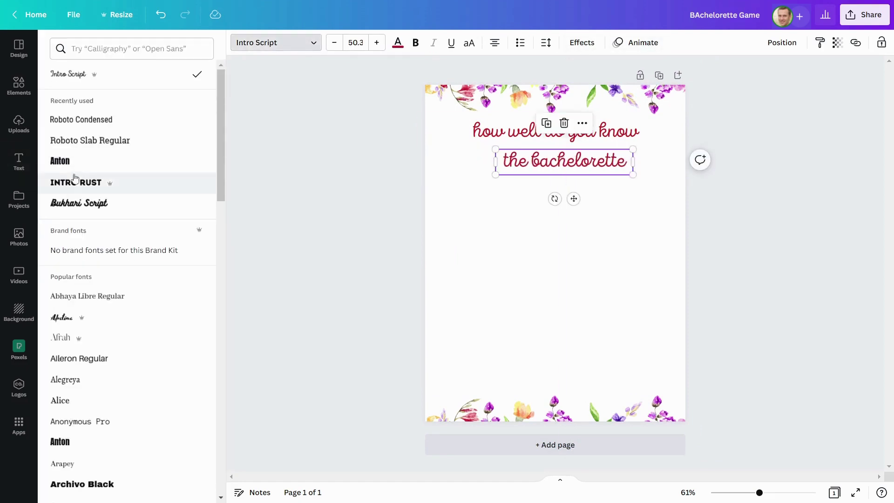
click(105, 181)
drag(495, 191, 414, 192)
click(396, 215)
drag(469, 155, 499, 150)
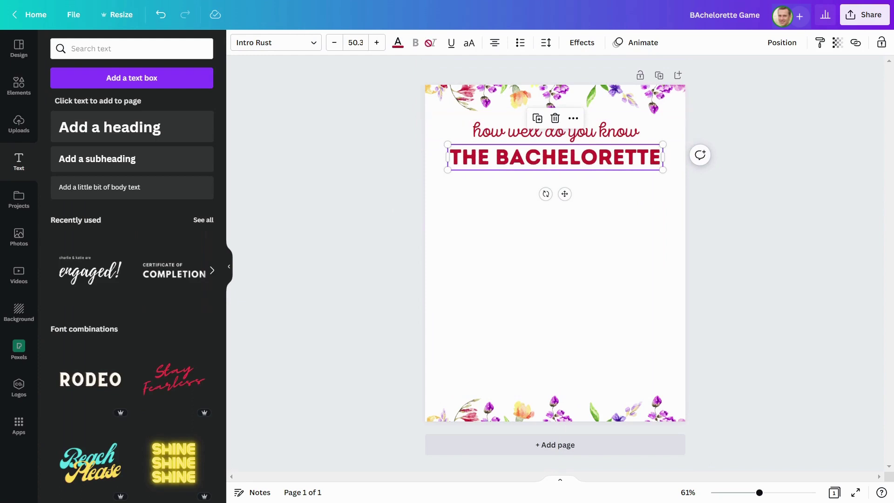
Step: Color "THE BACHELORETTE" purple, sampled from a purple flower in the upper border
click(398, 43)
click(64, 94)
click(188, 202)
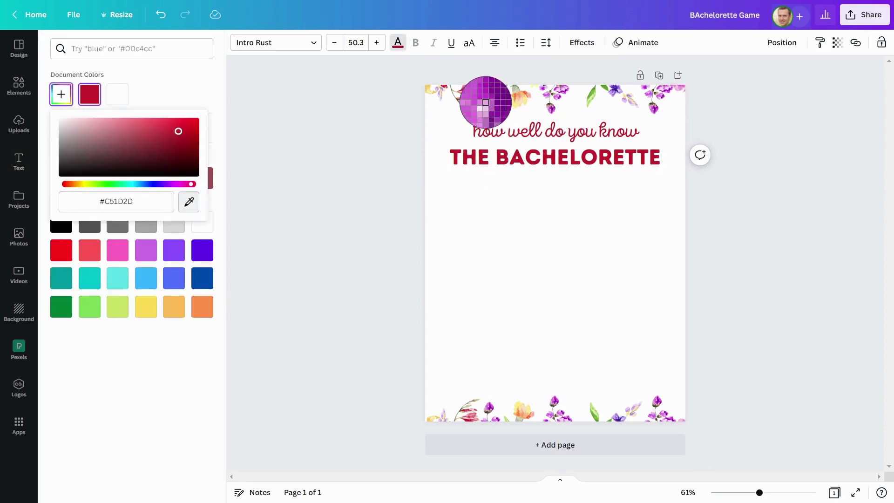
click(485, 102)
click(756, 236)
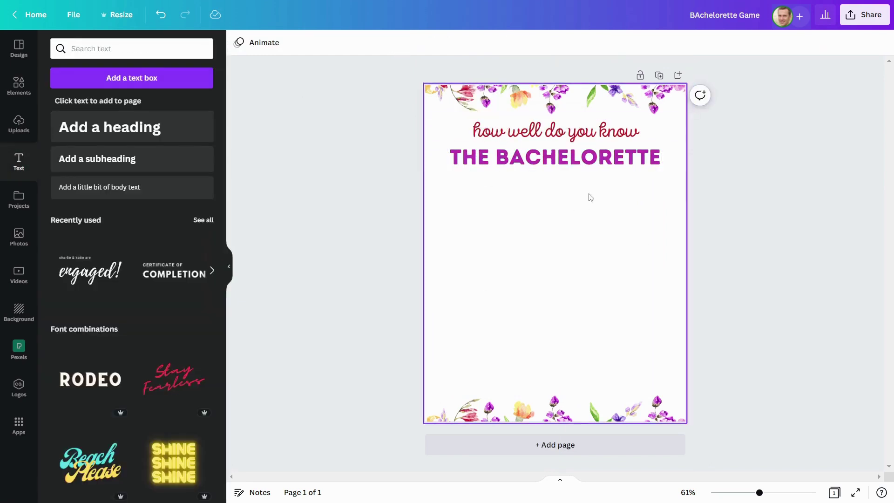
click(580, 159)
click(756, 188)
Step: Search the graphics elements for "bride"
click(19, 87)
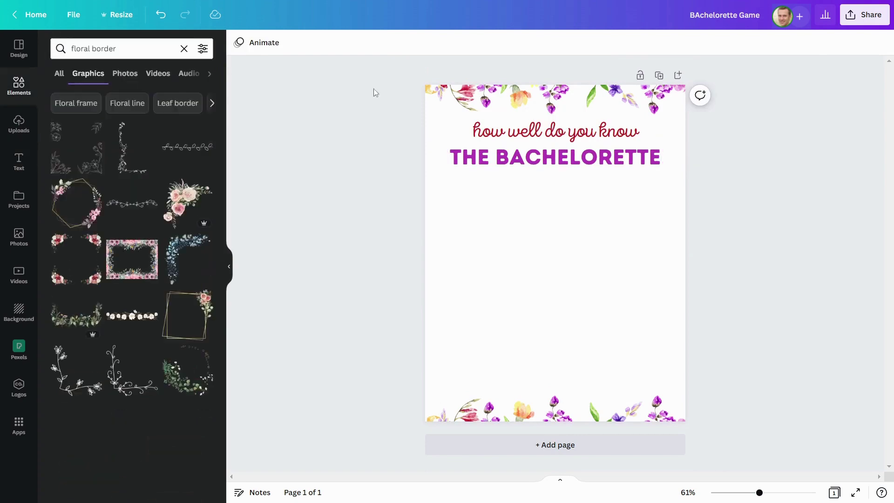
drag(122, 49, 18, 45)
text(brife)
key(Return)
drag(84, 49, 80, 49)
text(d)
key(Return)
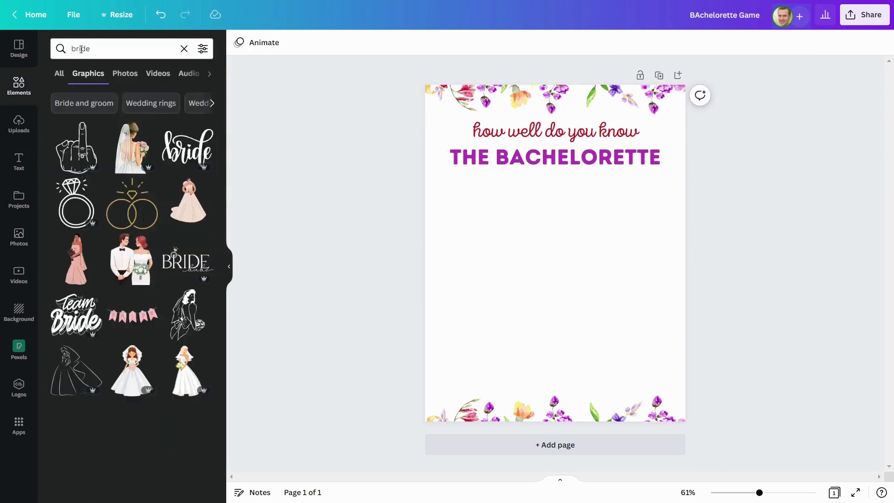
Step: Add the graphic of two interlocked rings with a bow and color it green, sampled from a leaf in the upper border
scroll(165, 205, down, 20)
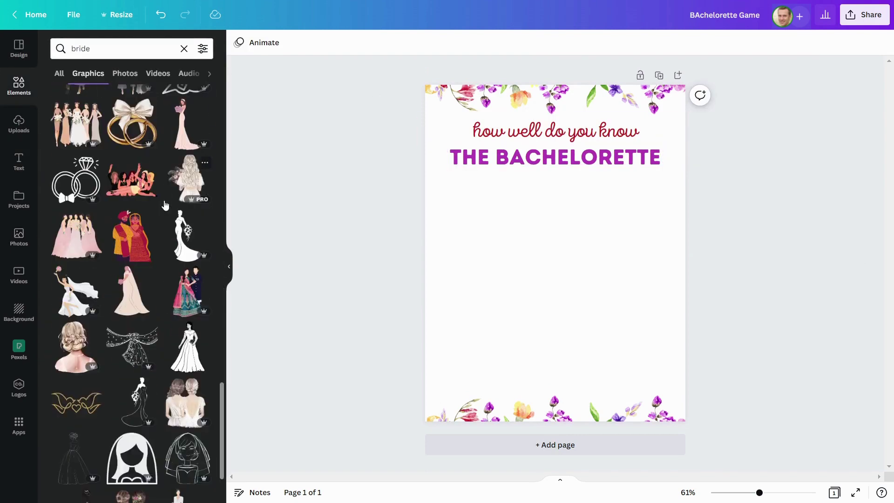
click(54, 185)
click(238, 42)
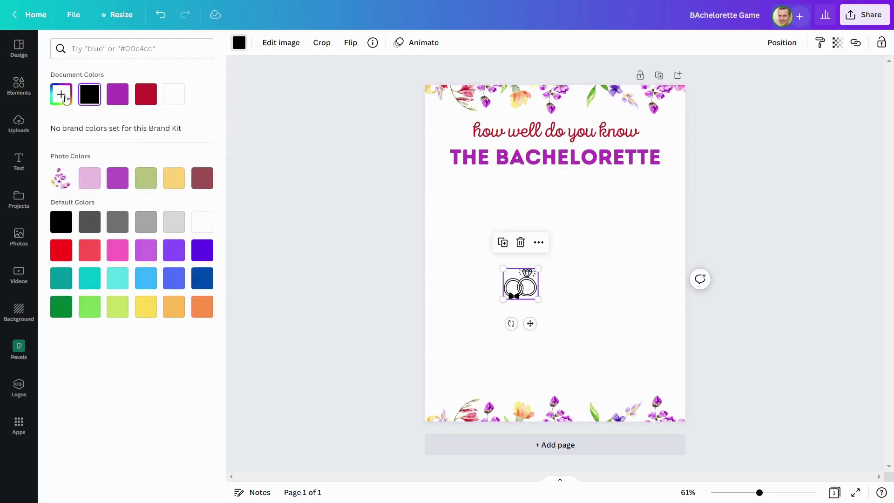
click(61, 94)
click(188, 202)
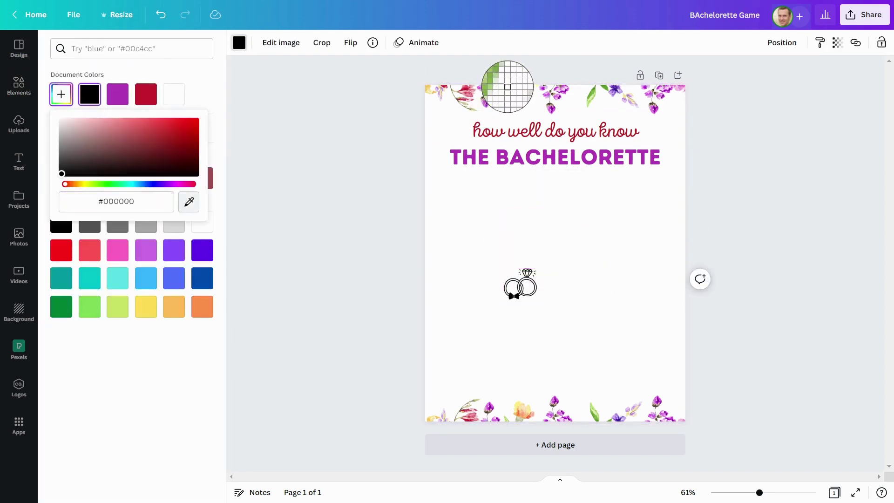
click(505, 88)
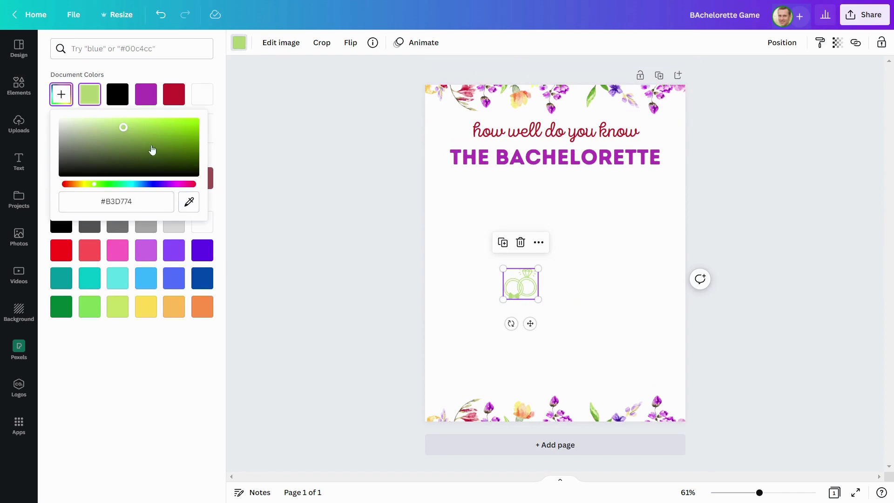
click(613, 258)
Step: Place the rings tilted at the left end of "how well do you know" and nudge that heading sideways to make room
drag(520, 282, 458, 136)
drag(438, 170, 507, 132)
click(470, 191)
click(487, 133)
drag(568, 132, 530, 130)
Step: Place a copy of the rings at the right end of the heading, flipped horizontally and rotated to mirror the left one
drag(450, 131, 663, 128)
key(ctrl+d)
click(350, 42)
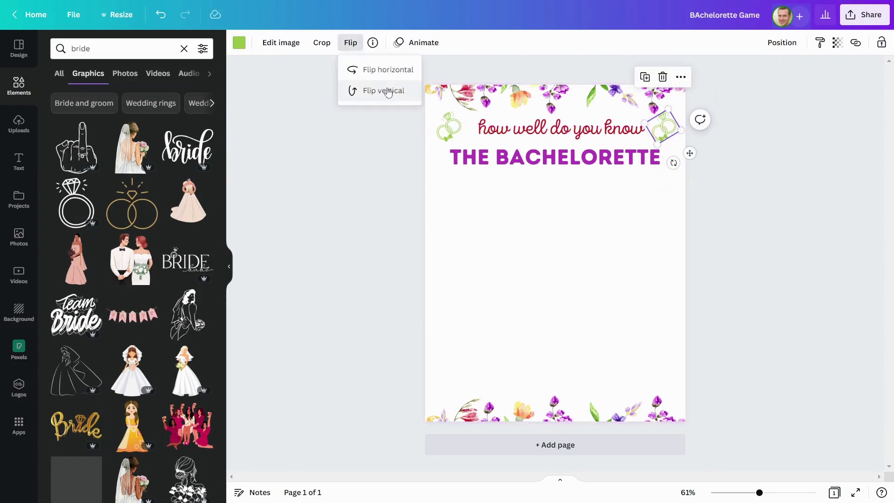
drag(673, 163, 644, 160)
click(699, 169)
drag(664, 130, 664, 132)
click(787, 193)
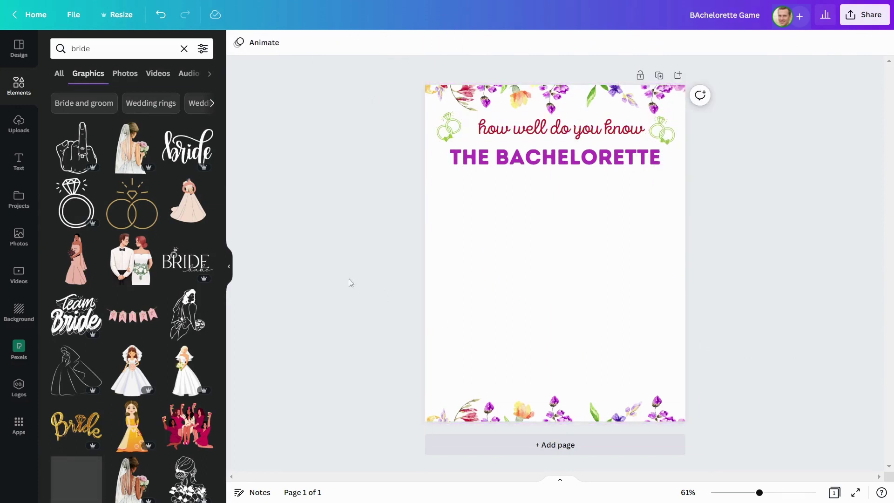
Step: Add a heading reading "what the bachelorette birthday" and shrink it to fit on one line
click(16, 159)
click(99, 135)
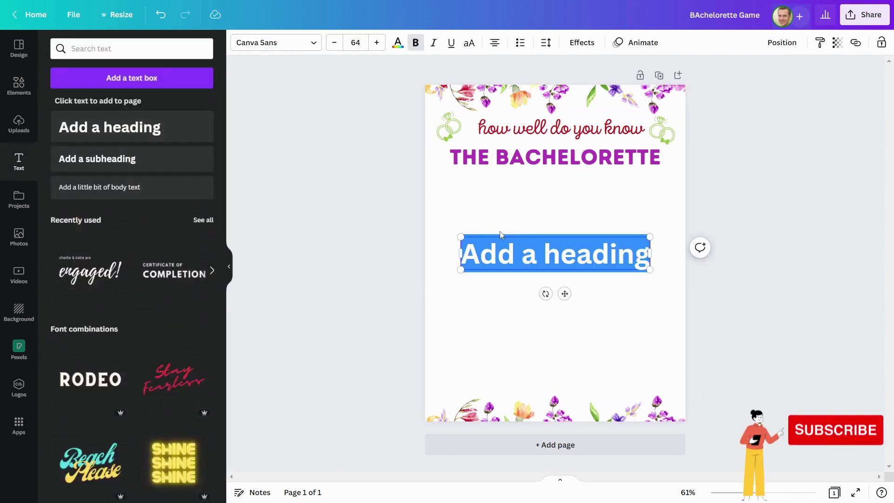
text(what the bachelorette birthday)
drag(685, 346, 618, 257)
Step: Set the question in uppercase Roboto Condensed and place a copy of it directly below
triple_click(451, 243)
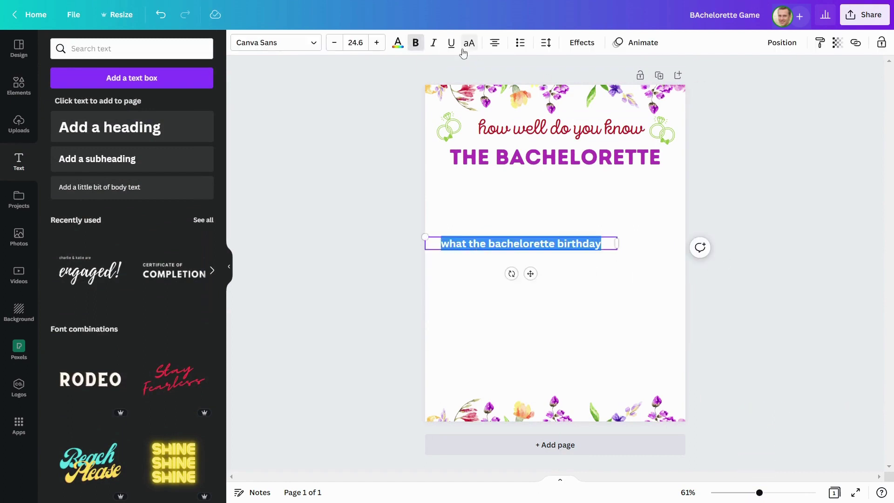
click(469, 42)
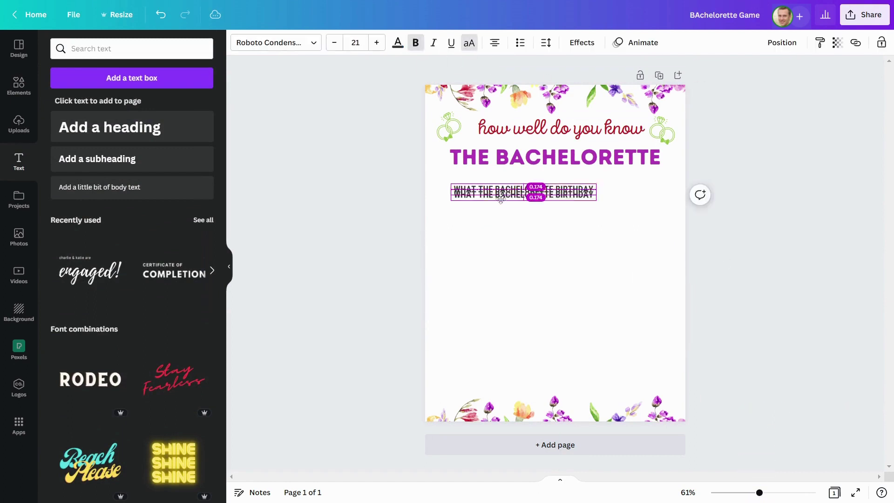
drag(498, 189, 499, 208)
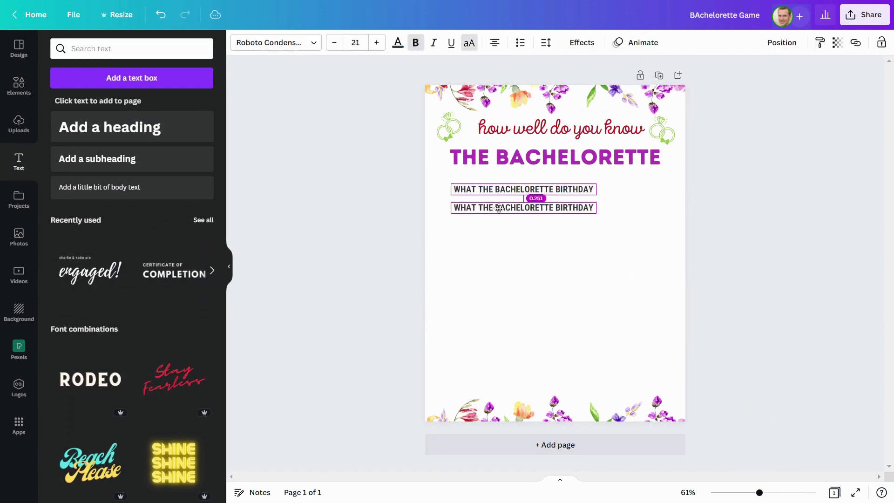
click(485, 281)
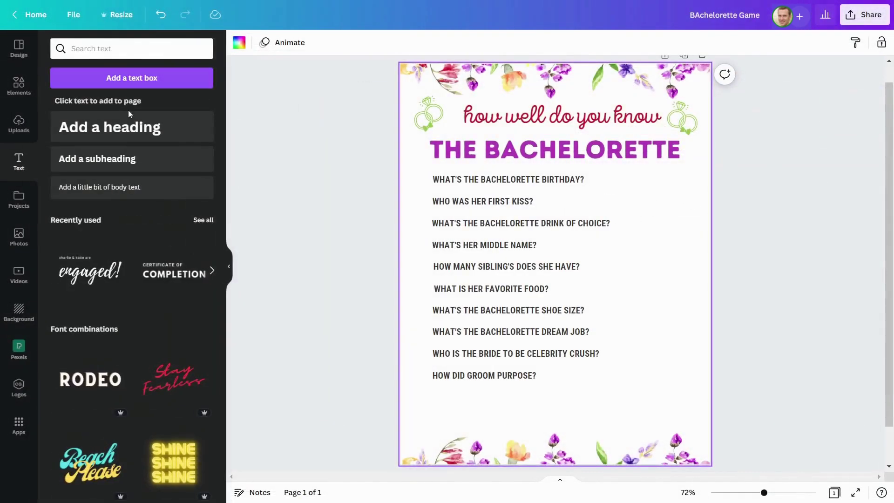
Step: Add a line after "WHAT'S THE BACHELORETTE BIRTHDAY?" as an answer blank and adjust its line style
click(21, 83)
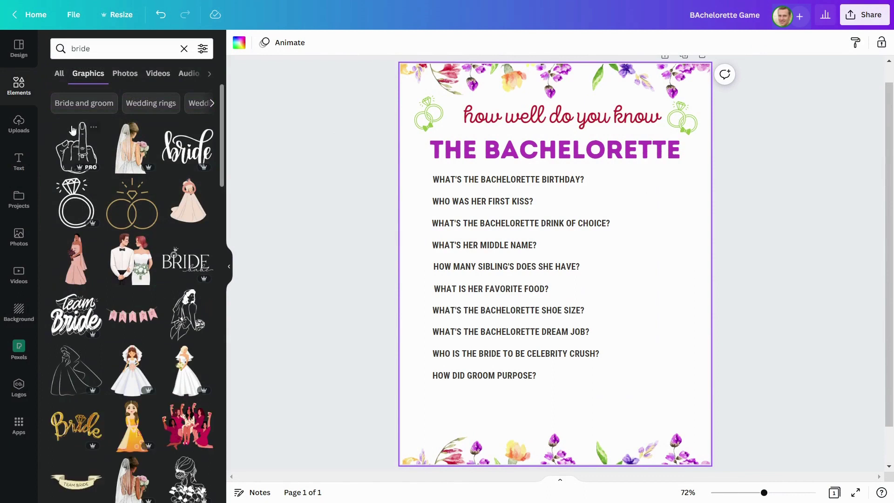
click(183, 49)
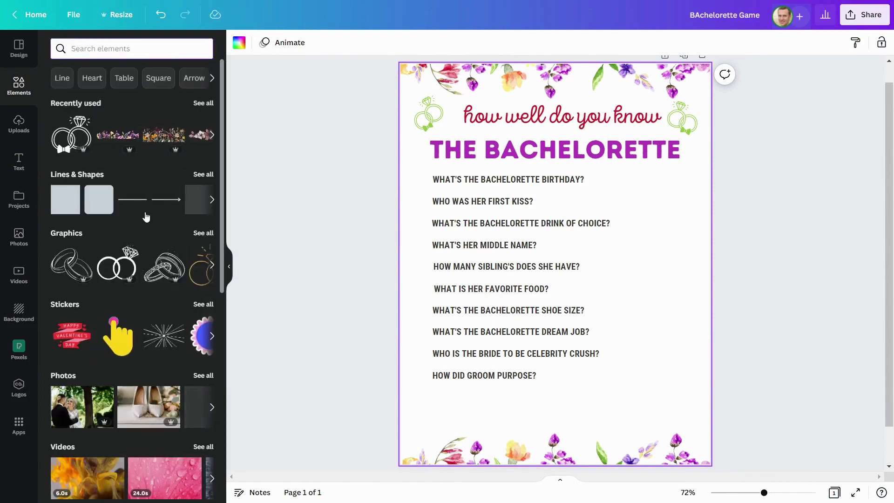
key(l)
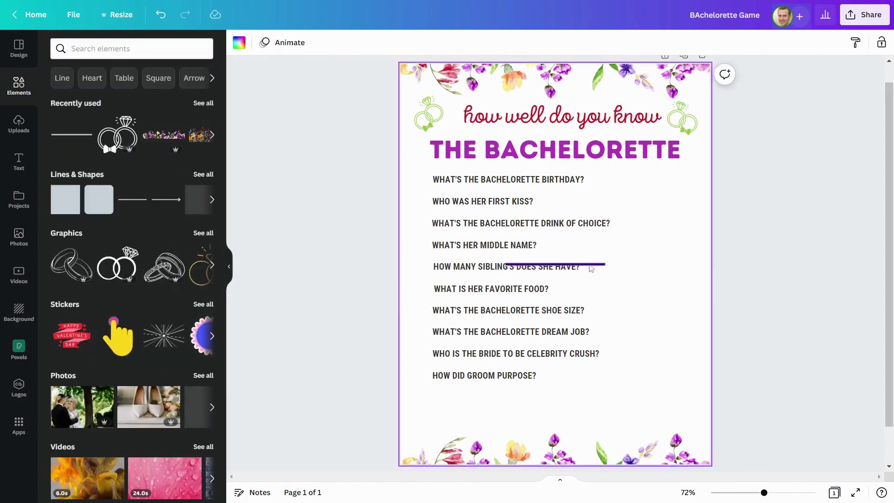
drag(590, 268, 666, 189)
click(268, 44)
drag(270, 135, 267, 135)
click(724, 270)
Step: Color the answer line dark grey like the question text and make it dotted
click(647, 184)
click(239, 43)
click(117, 95)
scroll(717, 191, up, 2)
click(717, 181)
click(265, 44)
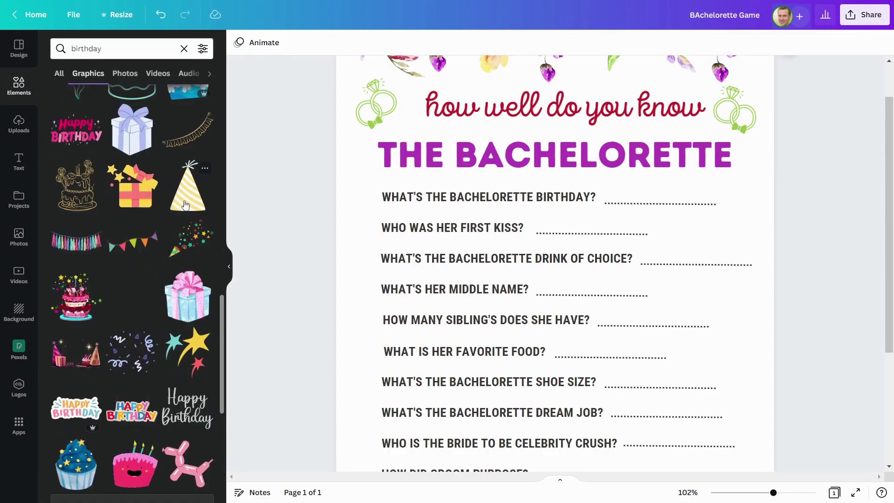
Step: Add the blue gift box with the pink bow, shrink it to icon size and place it before the birthday question
click(171, 299)
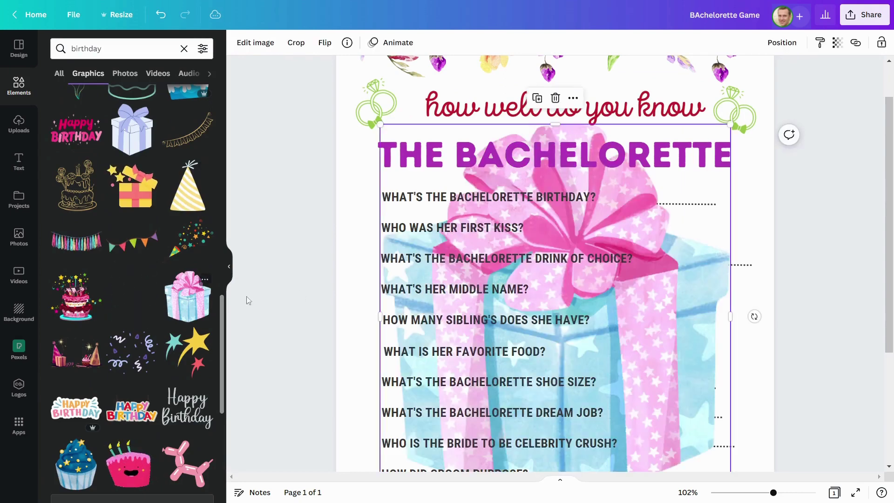
drag(730, 124, 378, 387)
scroll(400, 423, down, 2)
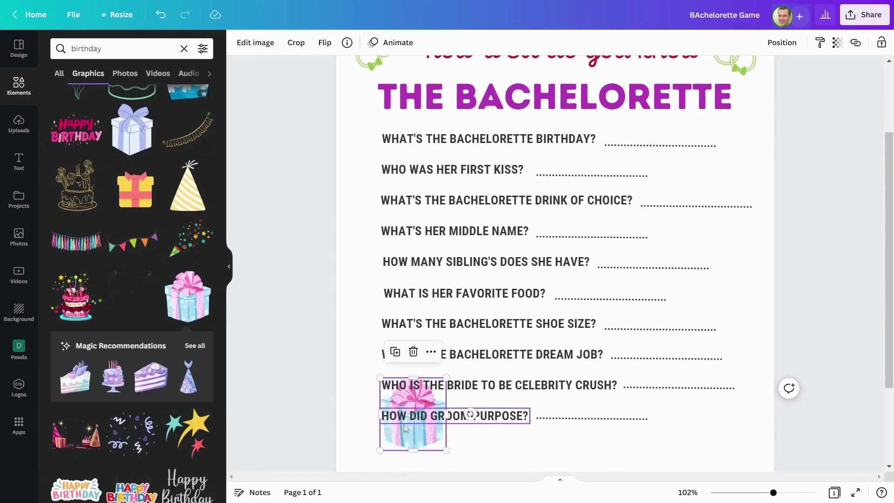
drag(412, 439, 372, 145)
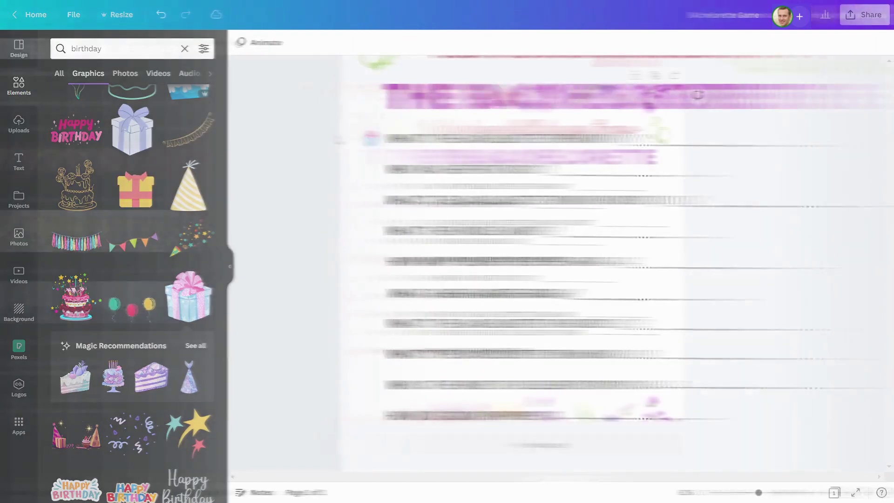
Step: Browse the "score" graphics, search for "circle" instead and add a circle graphic to the page
scroll(142, 227, down, 15)
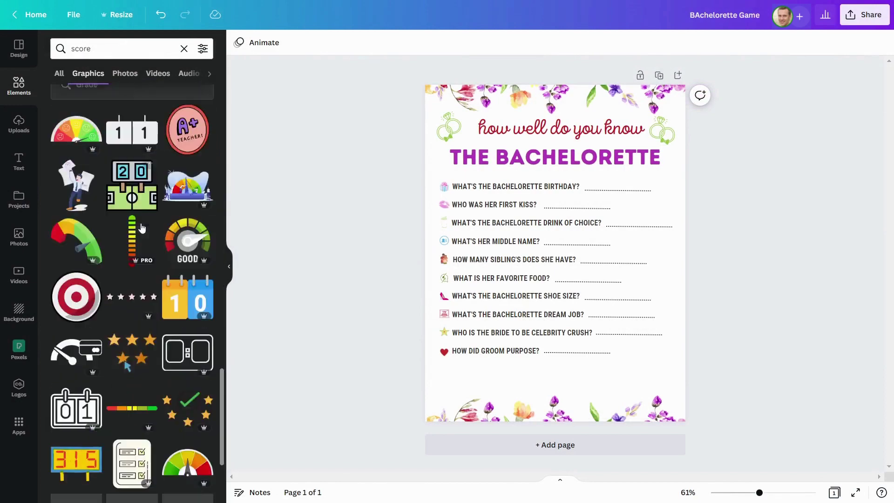
scroll(142, 227, down, 5)
click(116, 49)
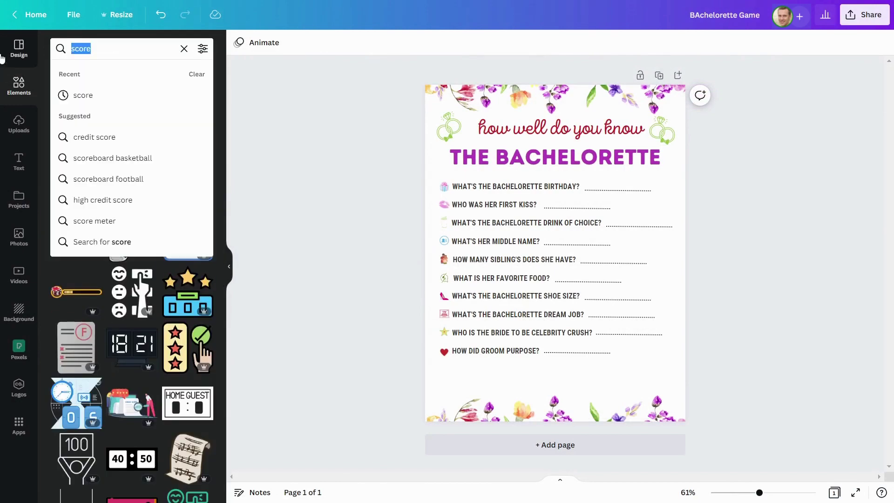
text(circle)
key(Return)
scroll(147, 226, down, 2)
click(140, 218)
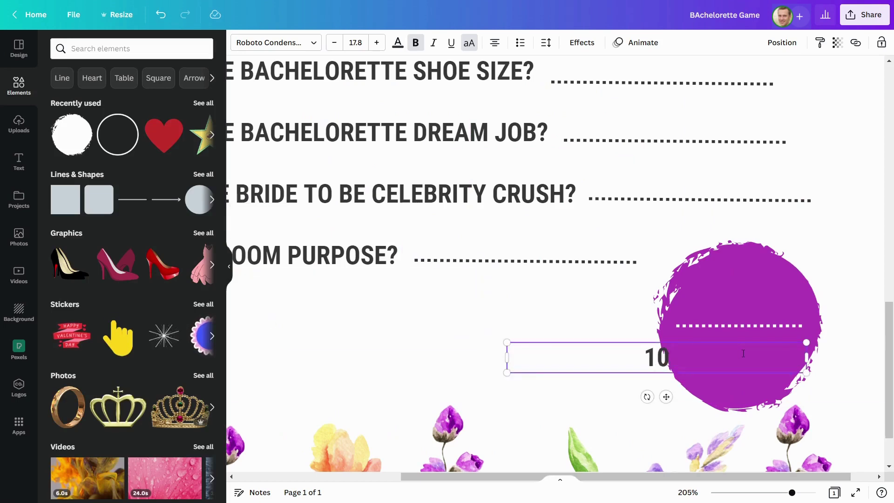
Step: Narrow the "10" text box, center it under the dotted line in the purple circle and color it white
drag(807, 358, 581, 382)
drag(693, 390, 690, 392)
drag(732, 368, 736, 360)
click(397, 43)
click(116, 99)
click(838, 354)
Step: Place a copy of "THE BACHELORETTE" below the last question, change its text to "NAME" and shrink it to a small label
scroll(820, 353, down, 5)
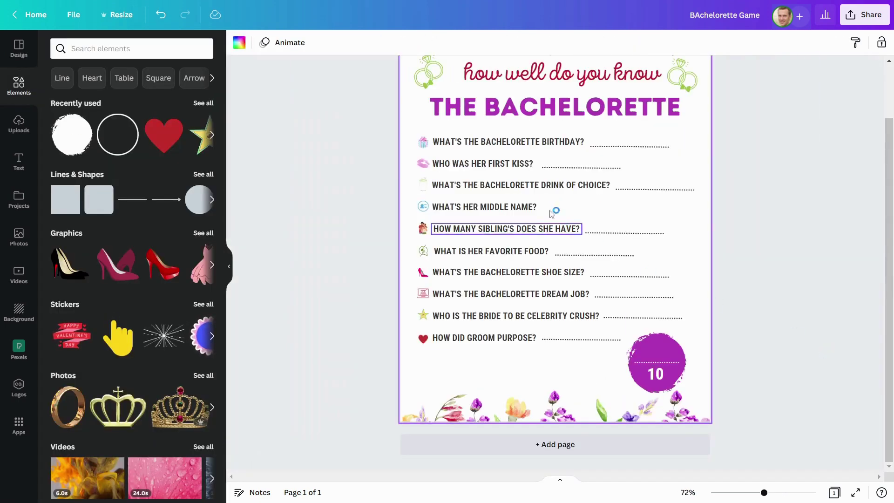
drag(501, 104, 493, 374)
double_click(493, 374)
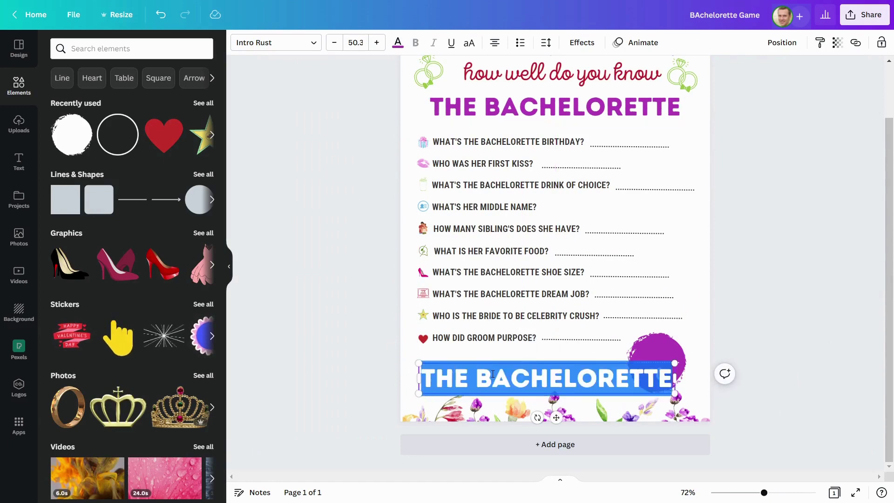
text(NAME)
drag(675, 378, 507, 379)
drag(508, 393, 480, 384)
drag(449, 374, 448, 381)
Step: Place a copy of the last question's dotted line beside "NAME" and color it the heading's purple
drag(591, 340, 530, 384)
click(239, 43)
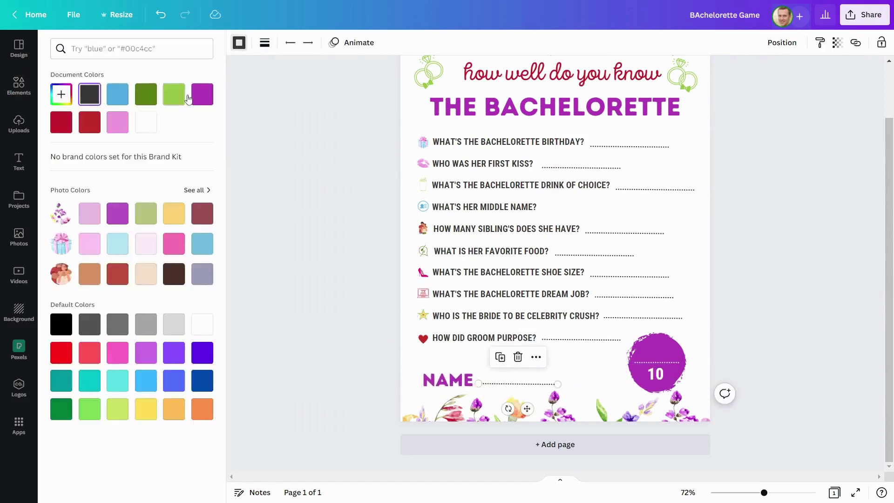
click(202, 95)
click(871, 247)
scroll(870, 246, down, 2)
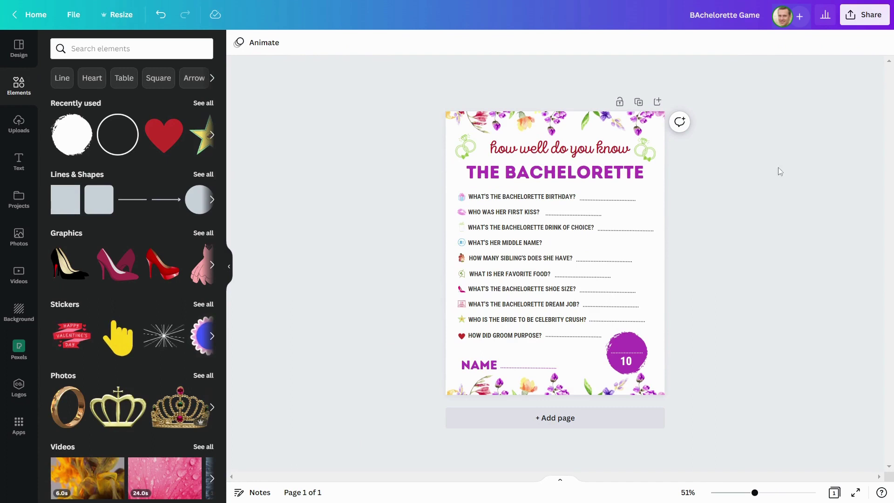
Step: Download the design as a flattened PDF Standard file
click(875, 14)
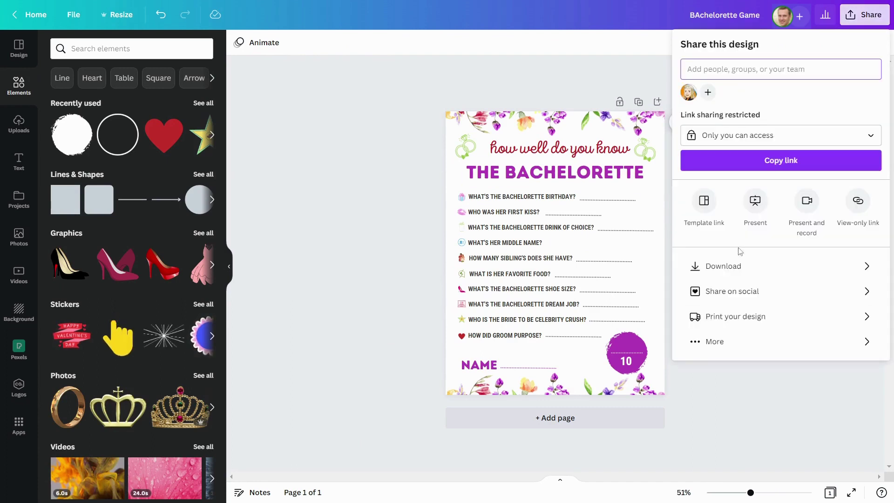
click(758, 263)
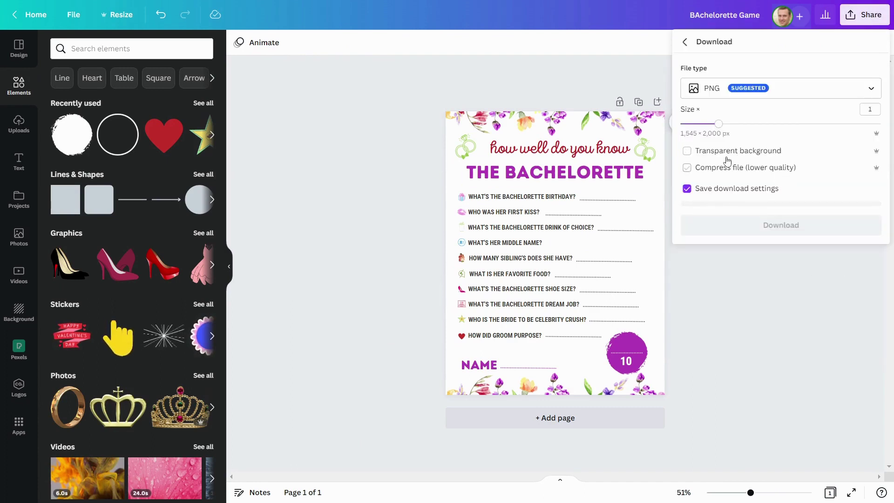
click(778, 88)
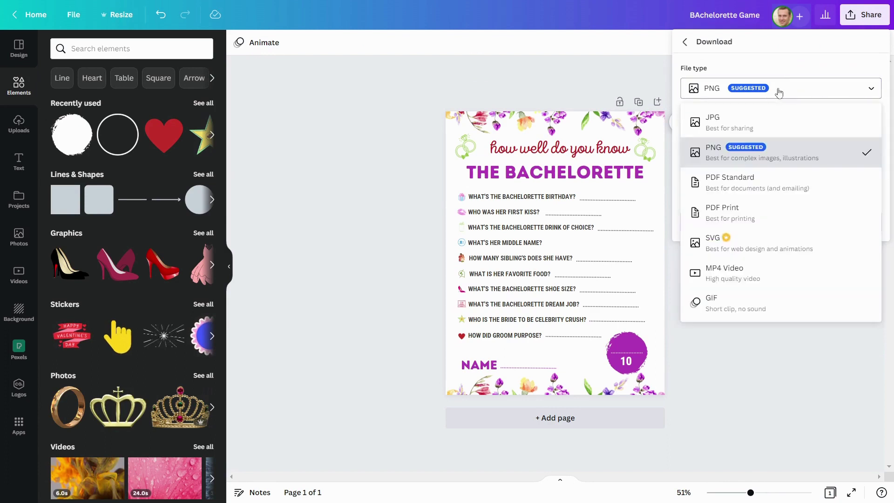
click(776, 186)
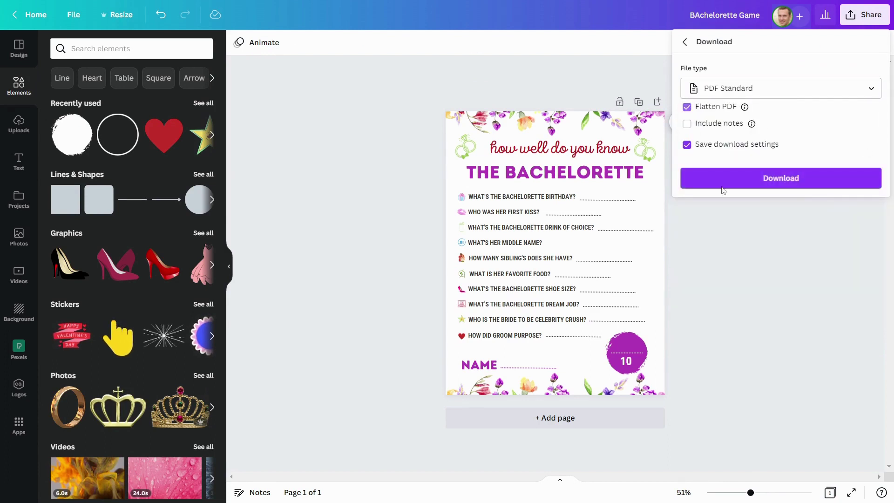
click(815, 185)
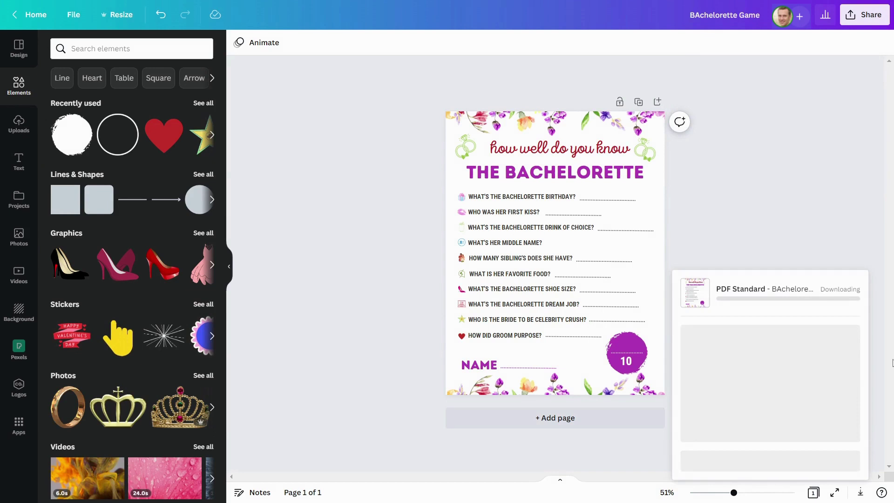